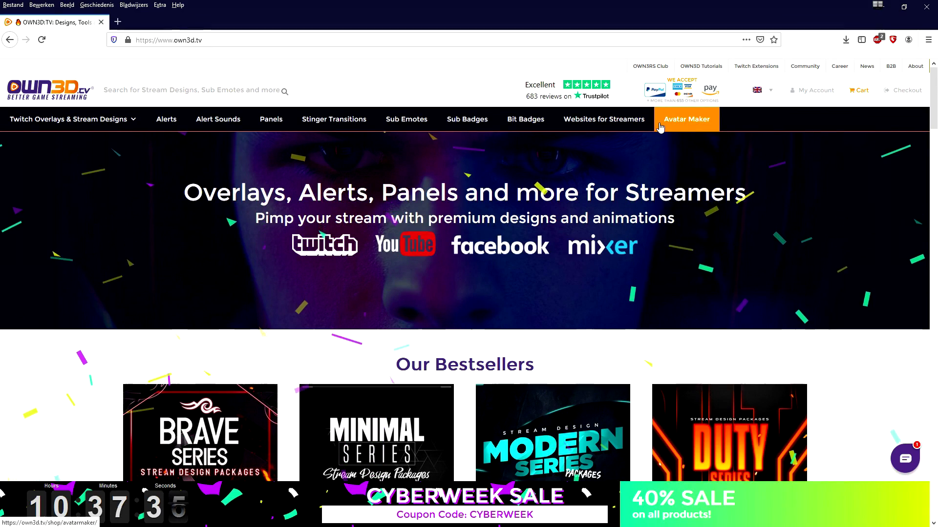
{"action": "scroll", "coordinate": [474, 218], "scroll_direction": "down", "scroll_amount": 2}
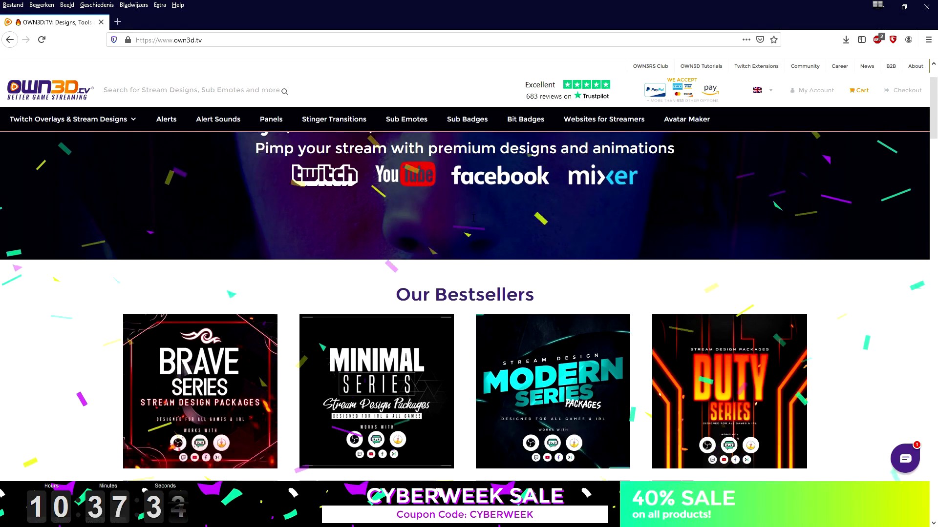
{"action": "scroll", "coordinate": [473, 218], "scroll_direction": "down", "scroll_amount": 8}
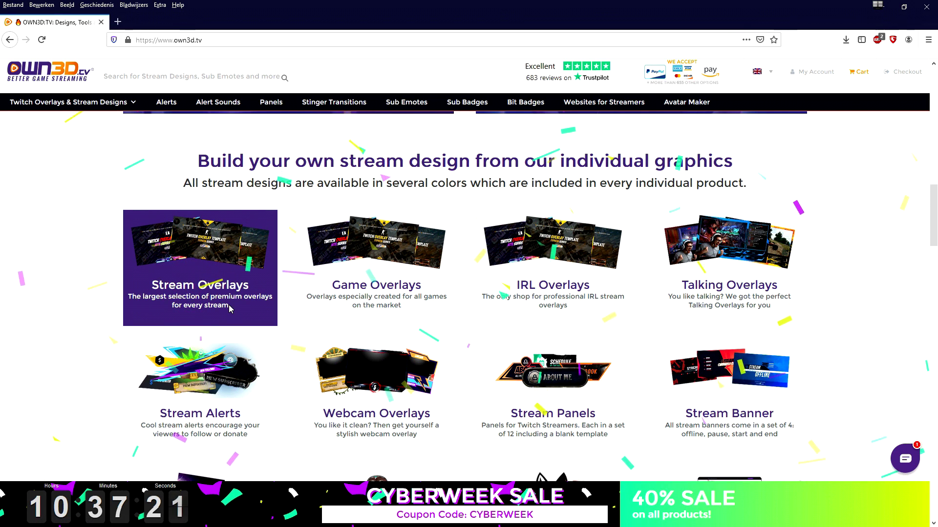
{"action": "scroll", "coordinate": [229, 309], "scroll_direction": "down", "scroll_amount": 4}
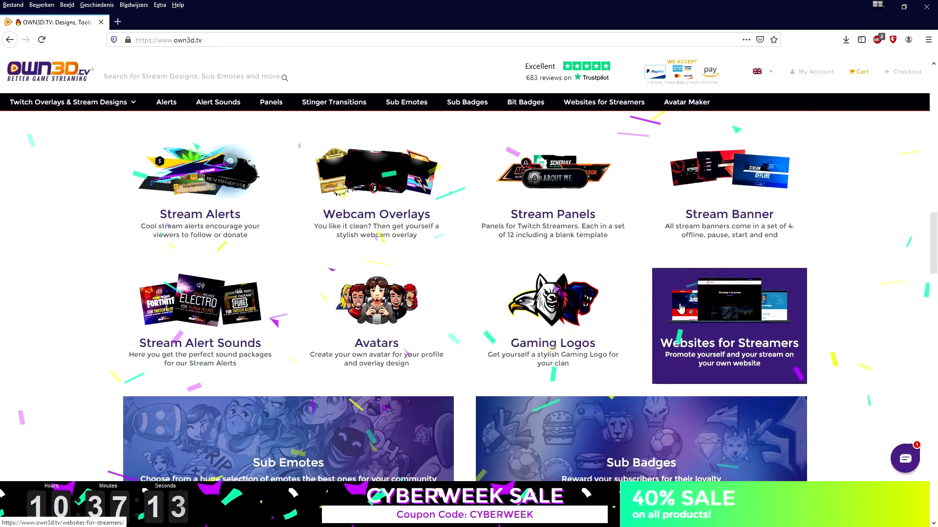
{"action": "scroll", "coordinate": [714, 410], "scroll_direction": "down", "scroll_amount": 6}
{"action": "scroll", "coordinate": [681, 306], "scroll_direction": "down", "scroll_amount": 4}
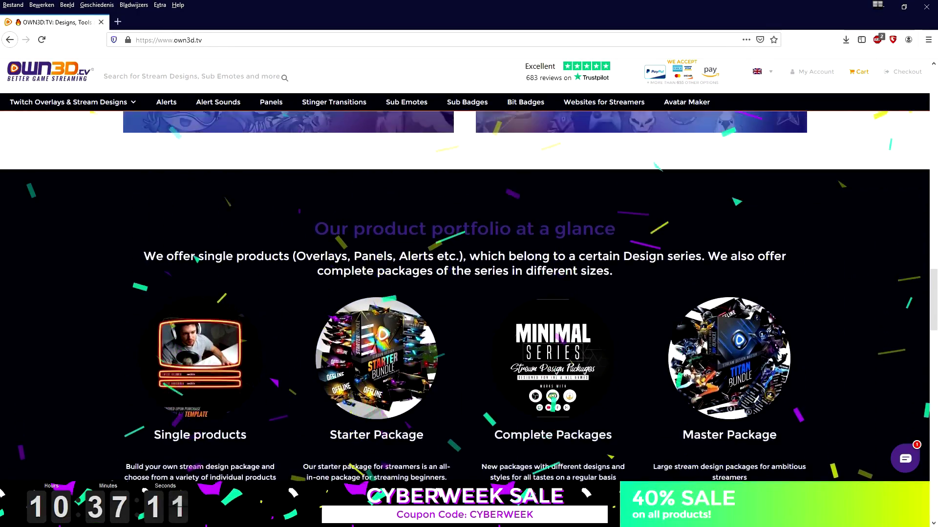
{"action": "scroll", "coordinate": [681, 307], "scroll_direction": "down", "scroll_amount": 6}
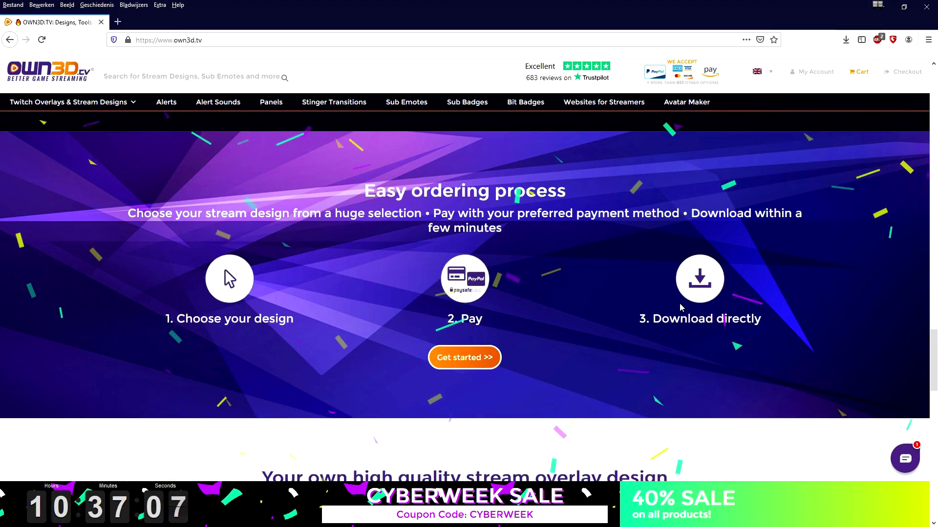
{"action": "scroll", "coordinate": [682, 308], "scroll_direction": "down", "scroll_amount": 5}
{"action": "scroll", "coordinate": [681, 307], "scroll_direction": "down", "scroll_amount": 2}
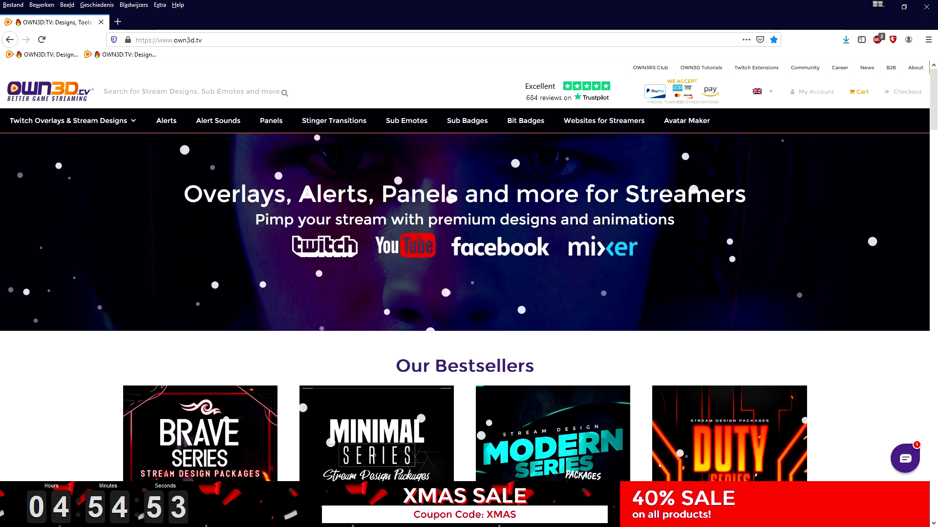
- Scroll through the own3d.tv stream design packages before returning to the Primair layout
{"action": "scroll", "coordinate": [547, 201], "scroll_direction": "down", "scroll_amount": 15}
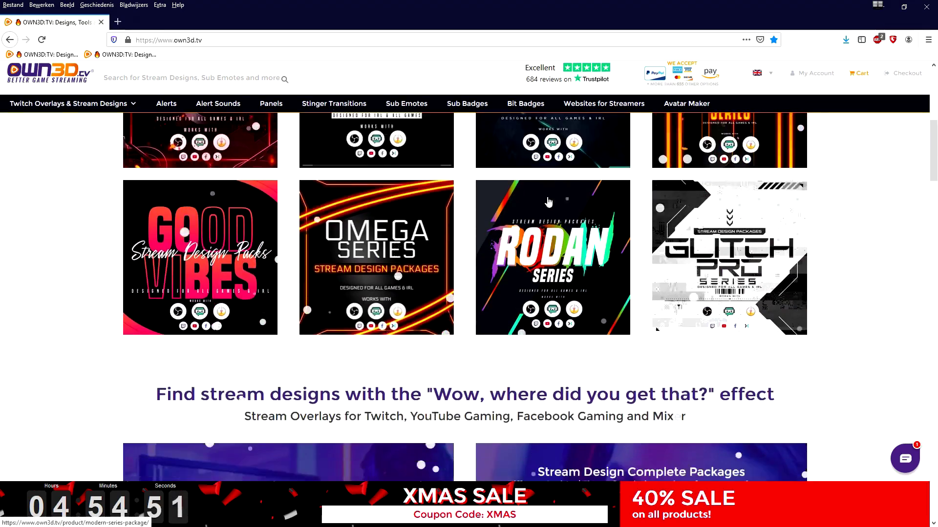
{"action": "scroll", "coordinate": [547, 200], "scroll_direction": "down", "scroll_amount": 2}
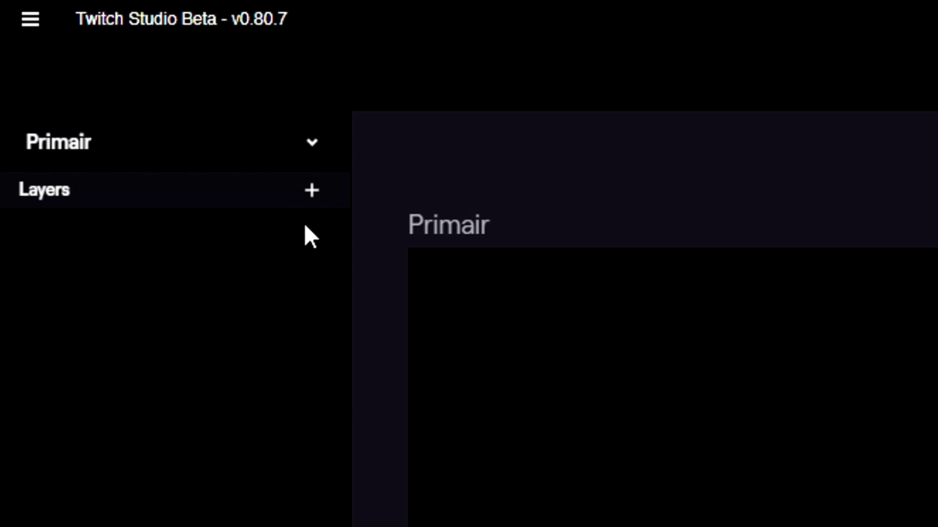
- Add an Image layer to Primair showing livecam-2.png from the Media Library
{"action": "left_click", "coordinate": [313, 192]}
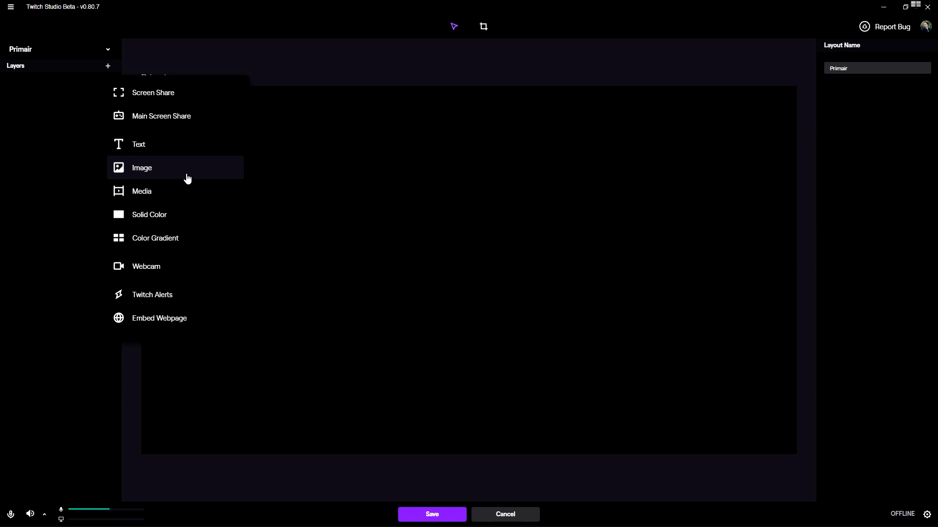
{"action": "left_click", "coordinate": [187, 179]}
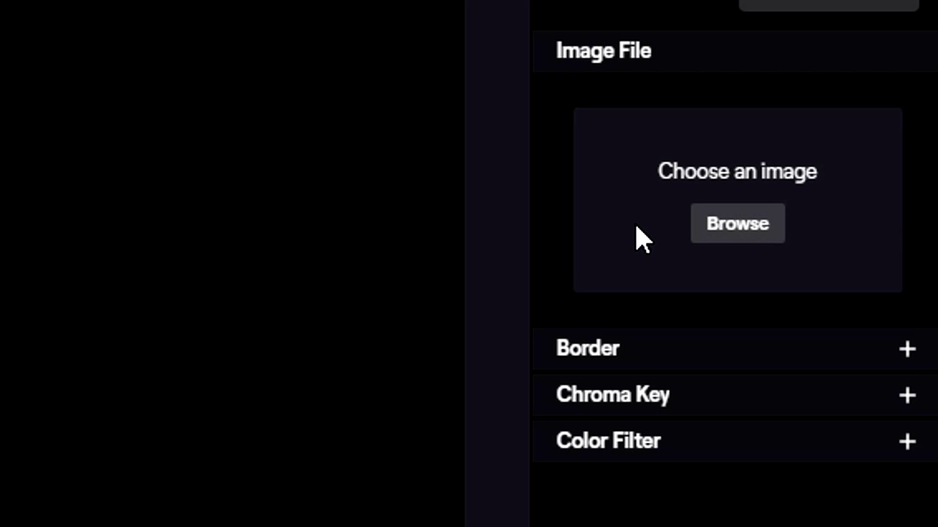
{"action": "left_click", "coordinate": [741, 237]}
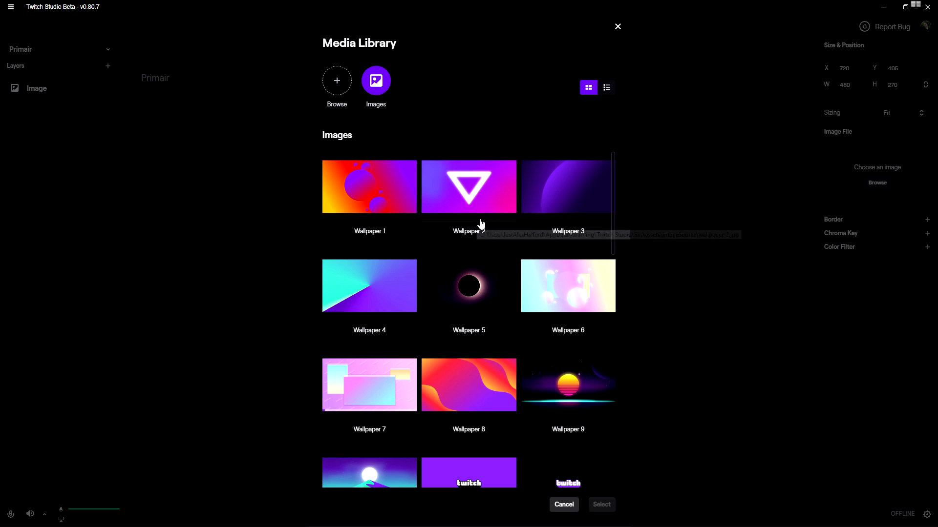
{"action": "scroll", "coordinate": [480, 225], "scroll_direction": "down", "scroll_amount": 1}
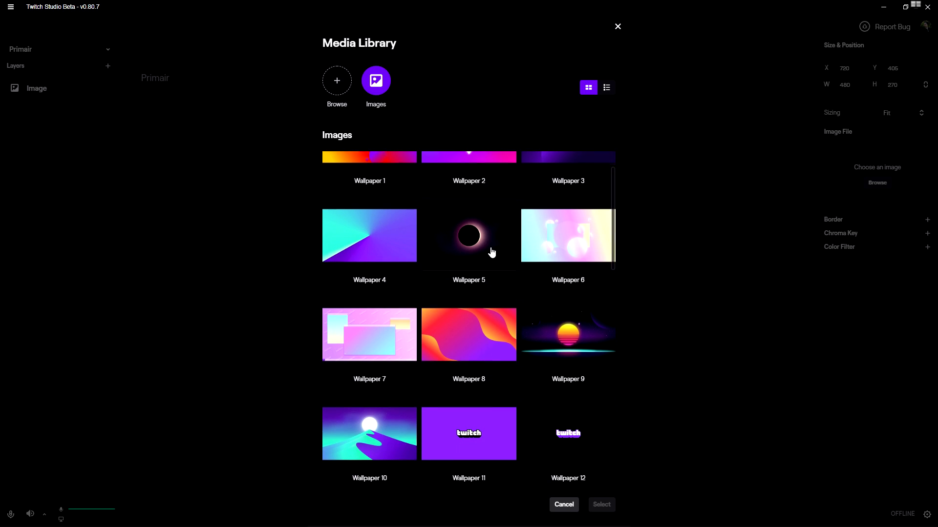
{"action": "scroll", "coordinate": [492, 252], "scroll_direction": "down", "scroll_amount": 5}
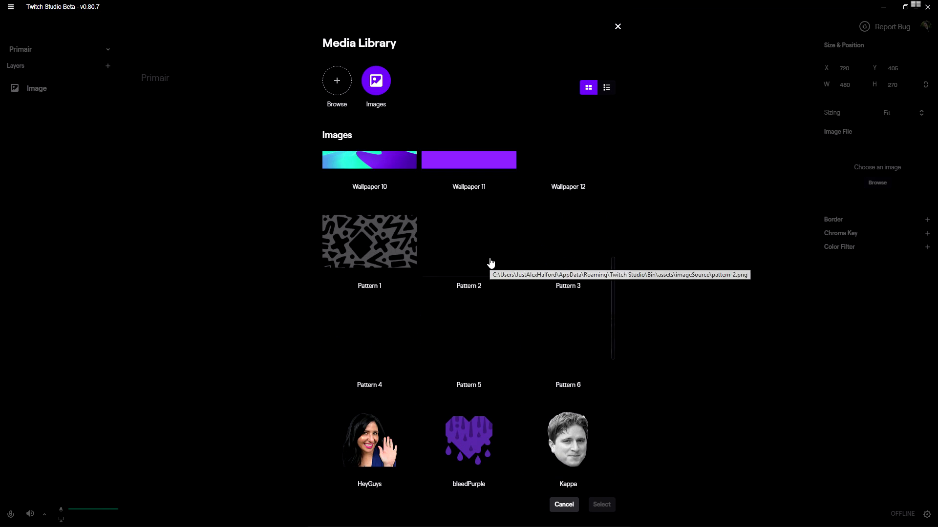
{"action": "scroll", "coordinate": [490, 263], "scroll_direction": "up", "scroll_amount": 6}
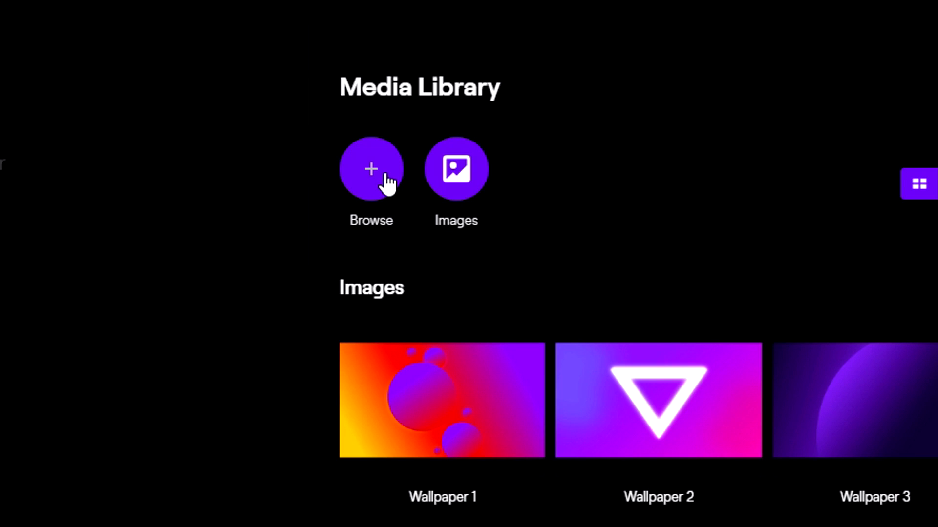
{"action": "left_click", "coordinate": [386, 176]}
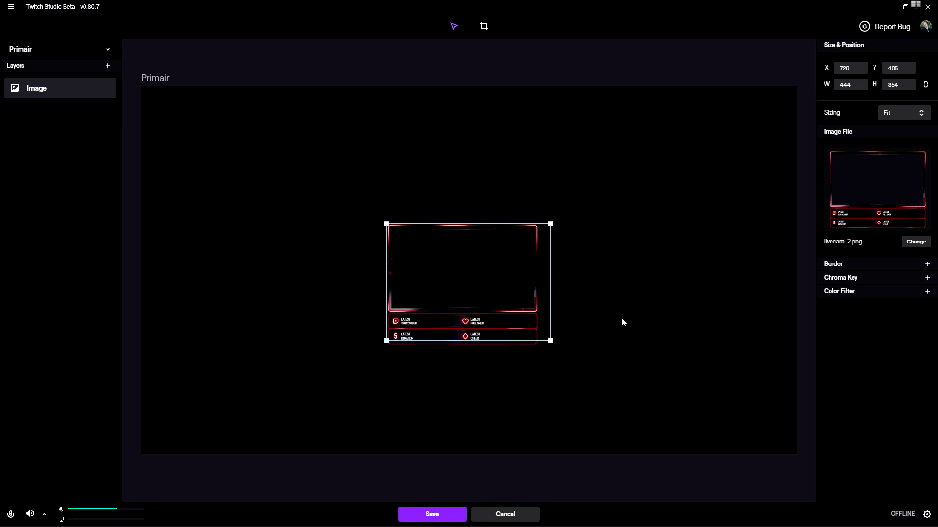
- Resize the livecam-2.png frame to 594×364 and centre it at X 640, Y 436
{"action": "left_click_drag", "start_coordinate": [622, 322], "coordinate": [627, 292]}
{"action": "left_click_drag", "start_coordinate": [677, 269], "coordinate": [653, 274]}
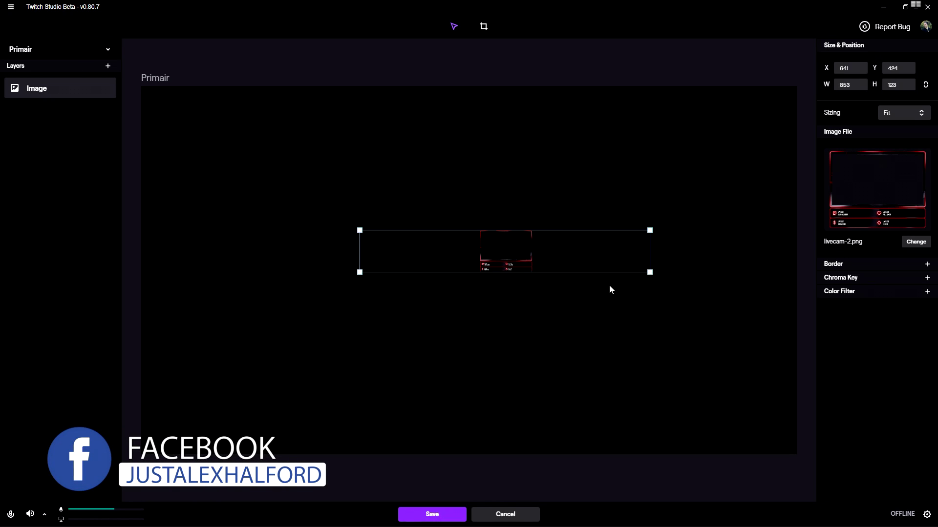
{"action": "left_click_drag", "start_coordinate": [534, 329], "coordinate": [522, 374]}
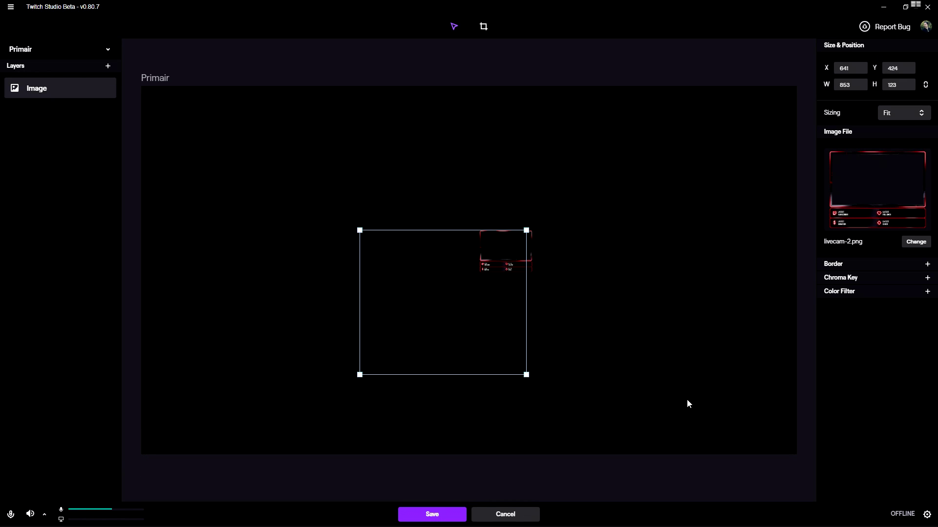
{"action": "left_click_drag", "start_coordinate": [686, 404], "coordinate": [687, 400]}
{"action": "left_click_drag", "start_coordinate": [688, 229], "coordinate": [563, 275]}
{"action": "left_click_drag", "start_coordinate": [525, 372], "coordinate": [762, 186]}
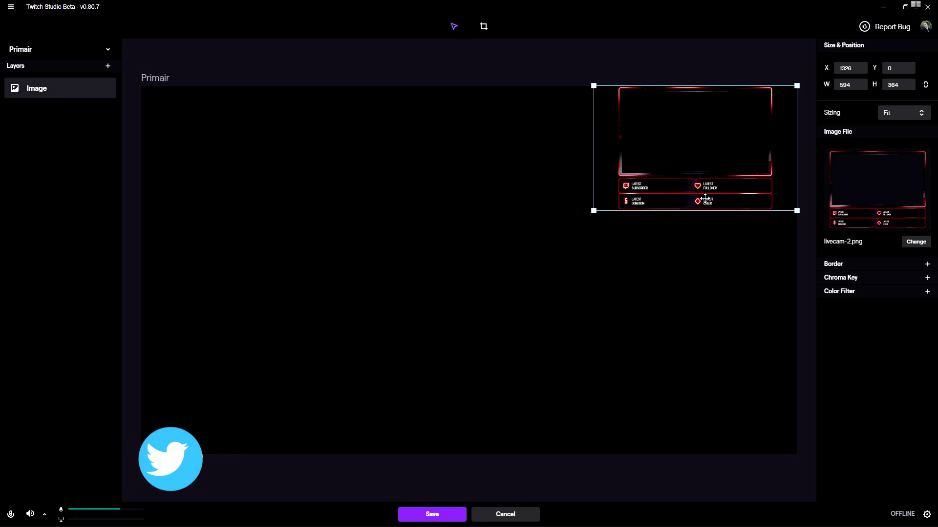
{"action": "left_click_drag", "start_coordinate": [704, 198], "coordinate": [470, 332]}
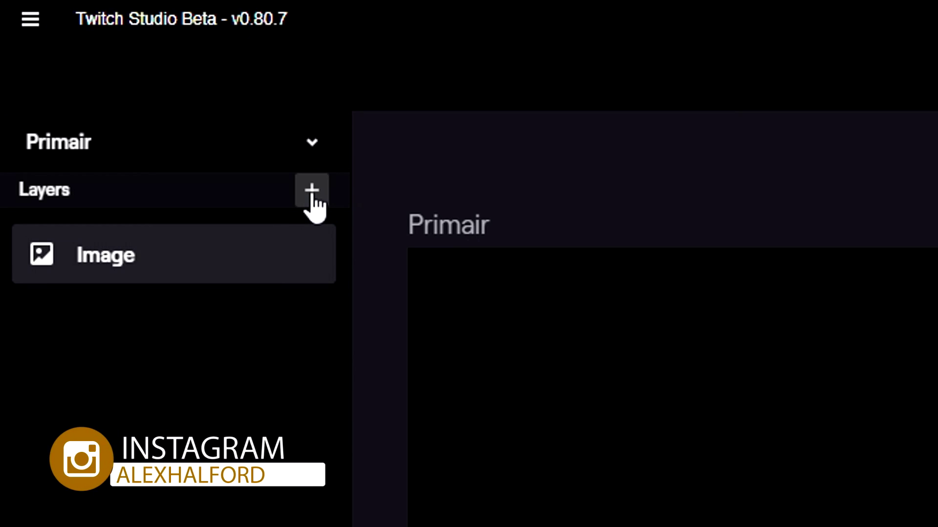
- Add a second Image layer using stream-overlay1.png
{"action": "left_click", "coordinate": [108, 67]}
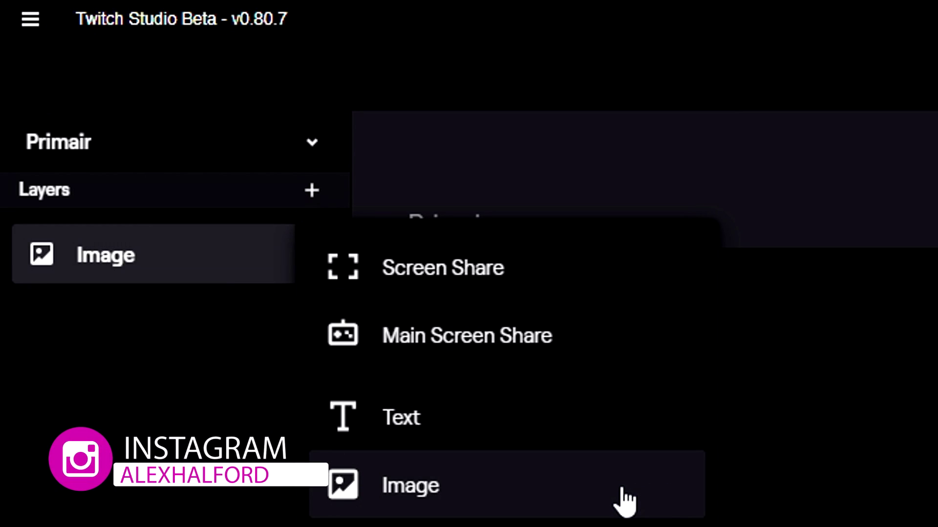
{"action": "left_click", "coordinate": [624, 502]}
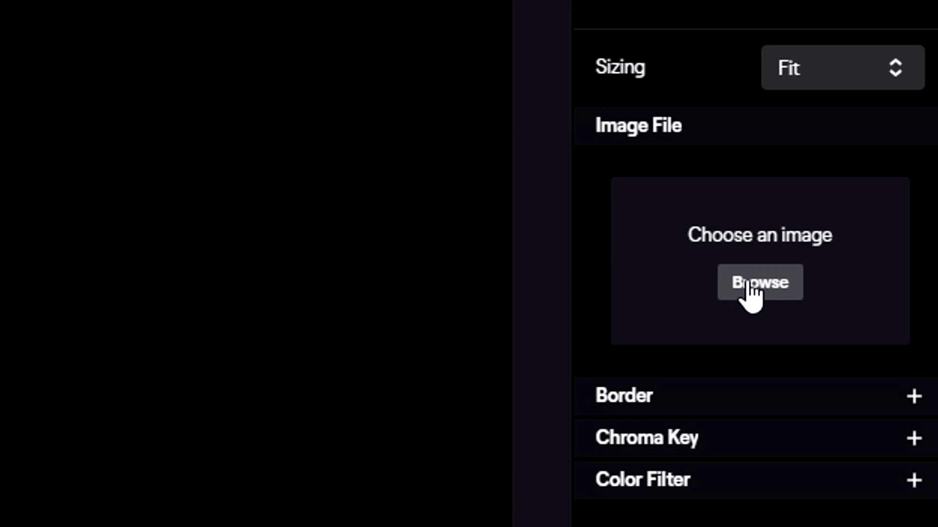
{"action": "left_click", "coordinate": [750, 291]}
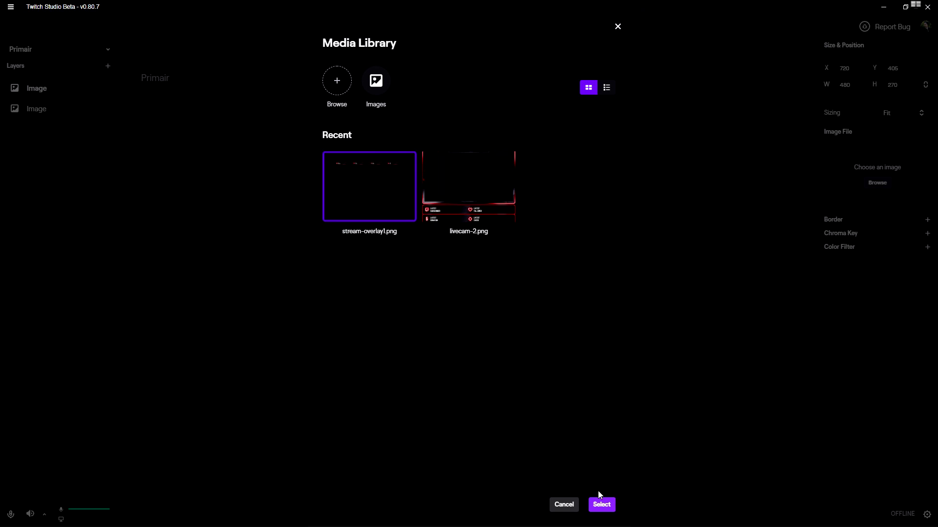
{"action": "left_click", "coordinate": [601, 505]}
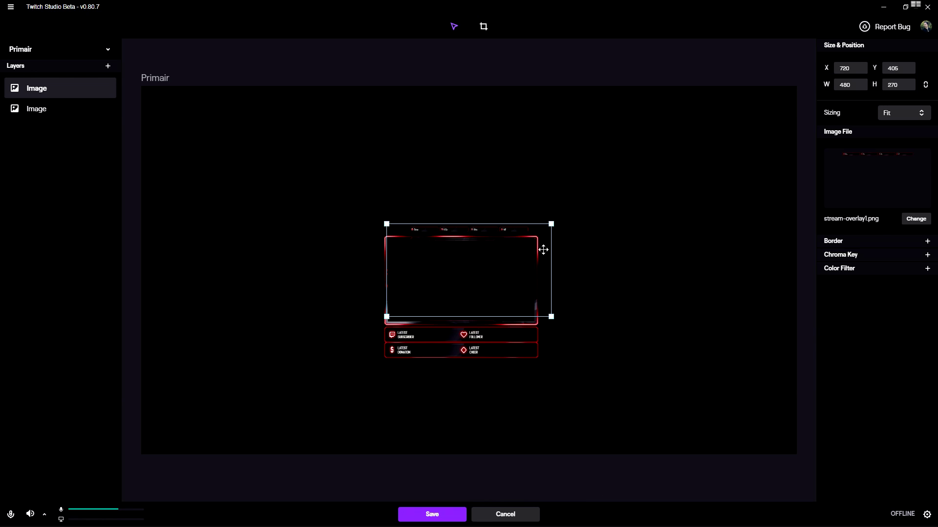
- Stretch the stream-overlay1.png image to fill the full 1920×1080 canvas
{"action": "left_click_drag", "start_coordinate": [543, 250], "coordinate": [477, 190]}
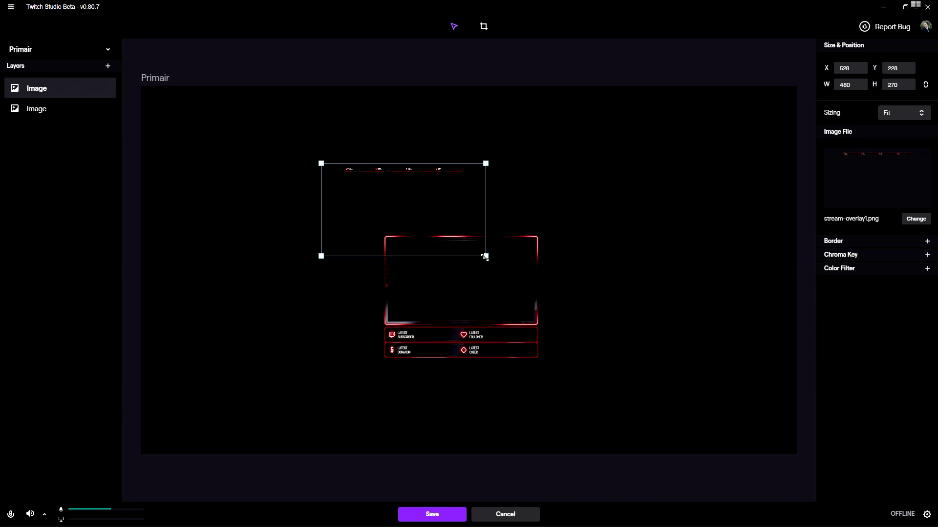
{"action": "left_click_drag", "start_coordinate": [577, 316], "coordinate": [797, 455]}
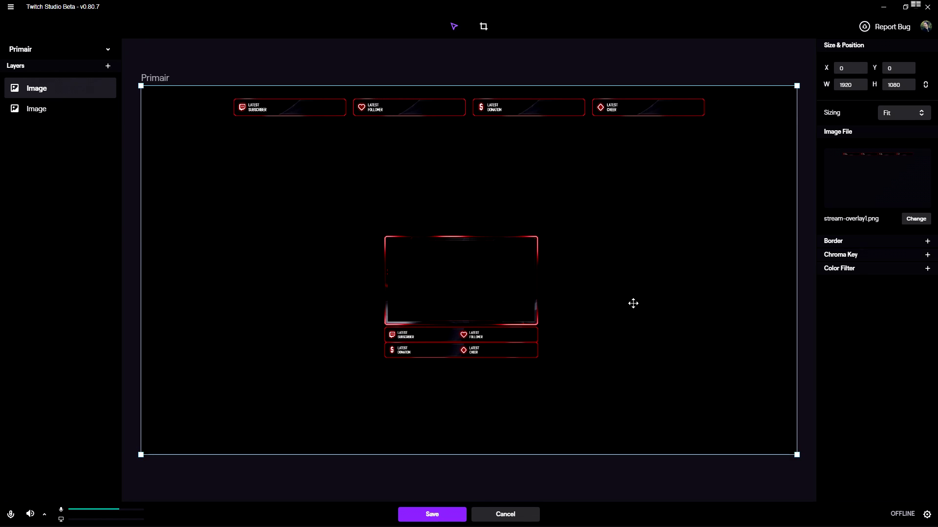
{"action": "left_click", "coordinate": [617, 71]}
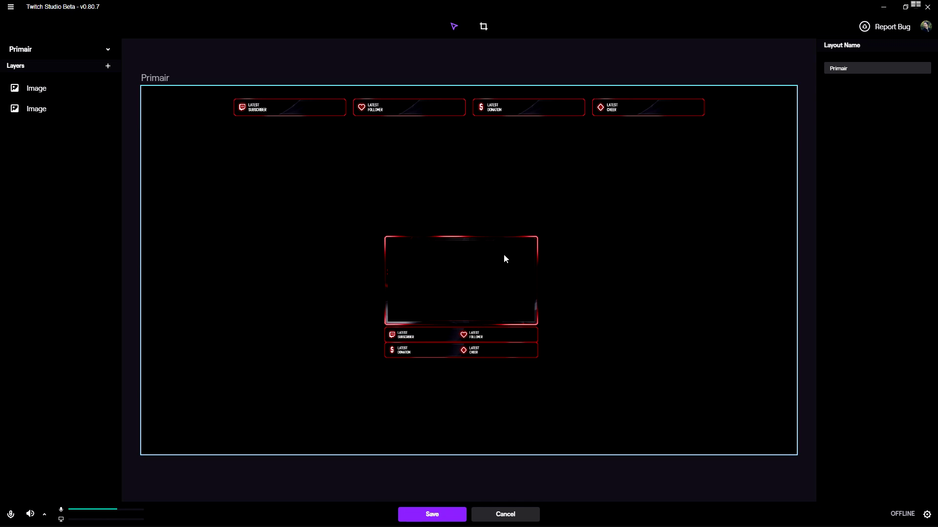
- Shrink the livecam-2.png facecam border to about 446×319 and move it bottom-right
{"action": "left_click", "coordinate": [503, 241]}
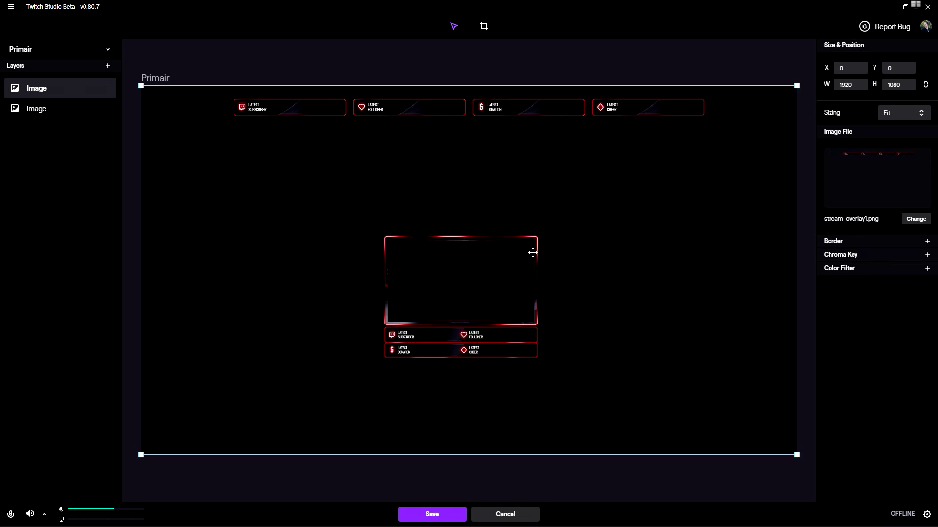
{"action": "left_click", "coordinate": [489, 240]}
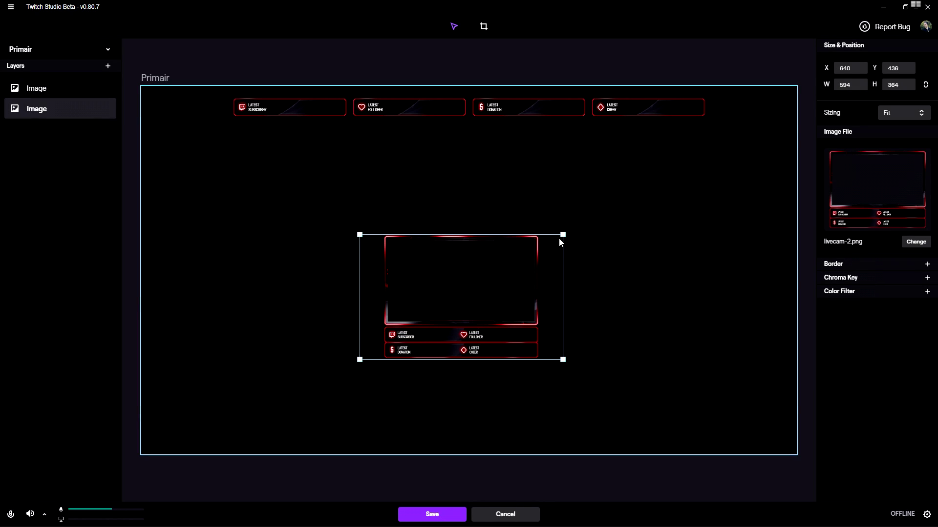
{"action": "left_click_drag", "start_coordinate": [455, 278], "coordinate": [736, 362]}
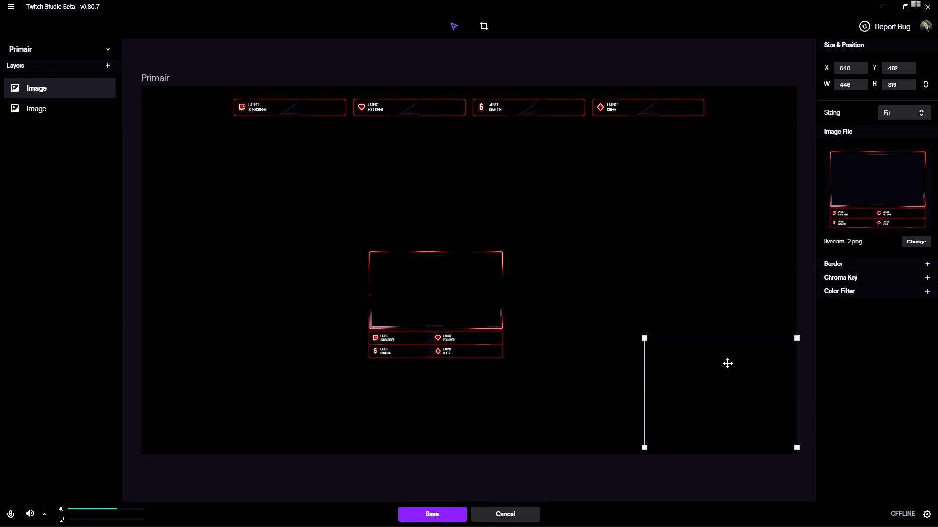
{"action": "left_click_drag", "start_coordinate": [690, 362], "coordinate": [689, 362]}
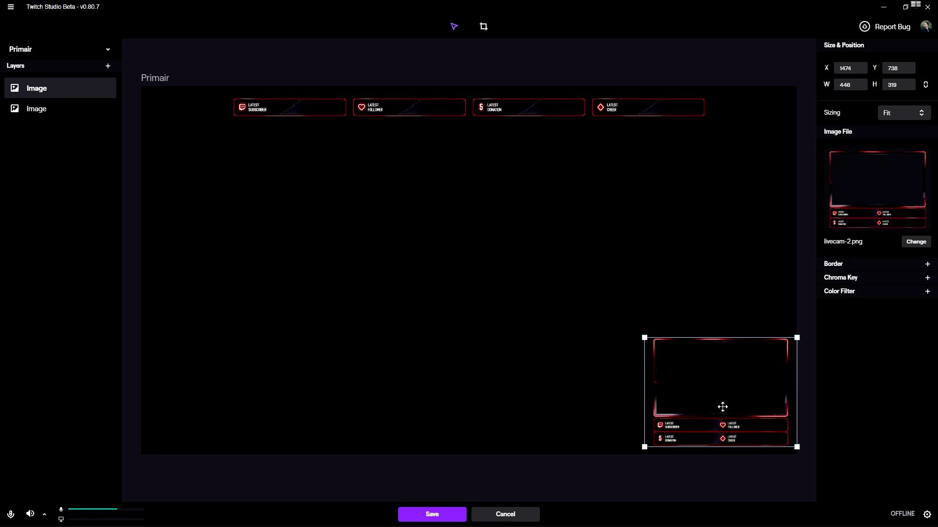
{"action": "left_click", "coordinate": [739, 455]}
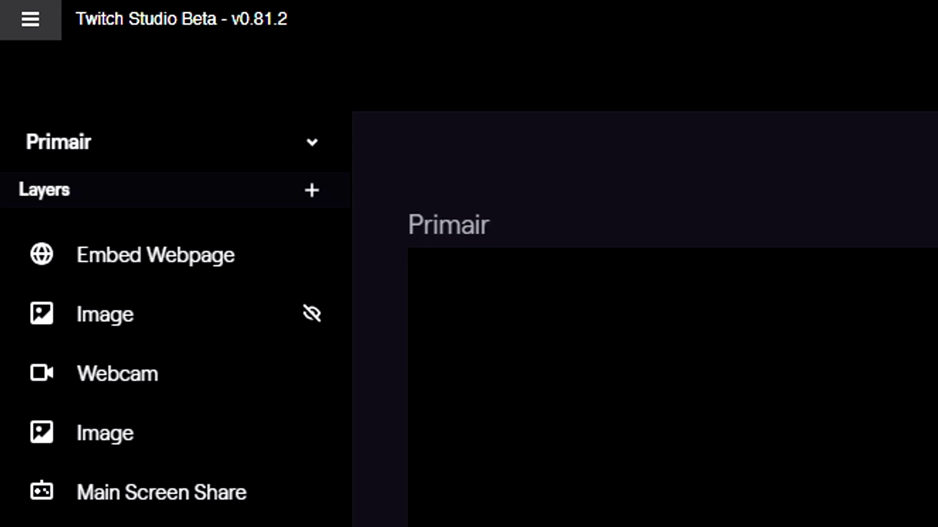
- Open Settings from the File menu and show the Stream settings page
{"action": "left_click", "coordinate": [35, 22]}
{"action": "mouse_move", "coordinate": [77, 40]}
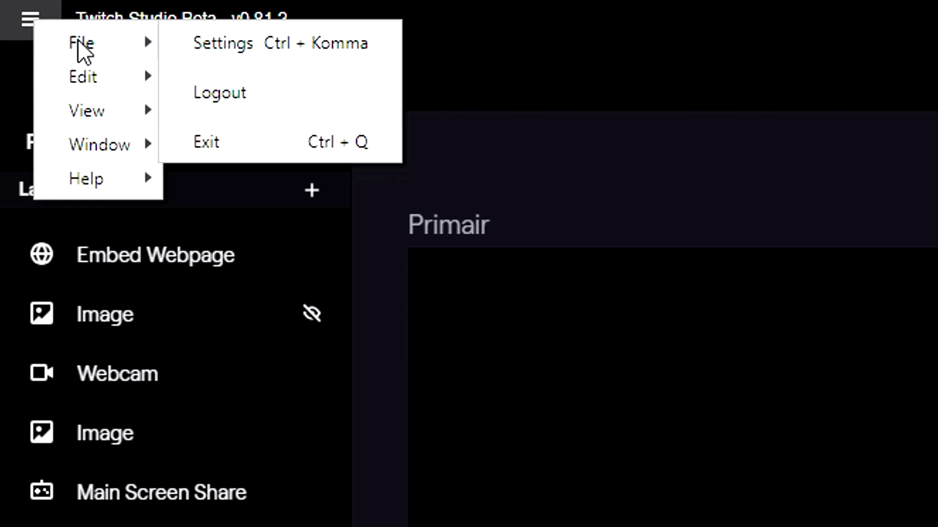
{"action": "left_click", "coordinate": [278, 43]}
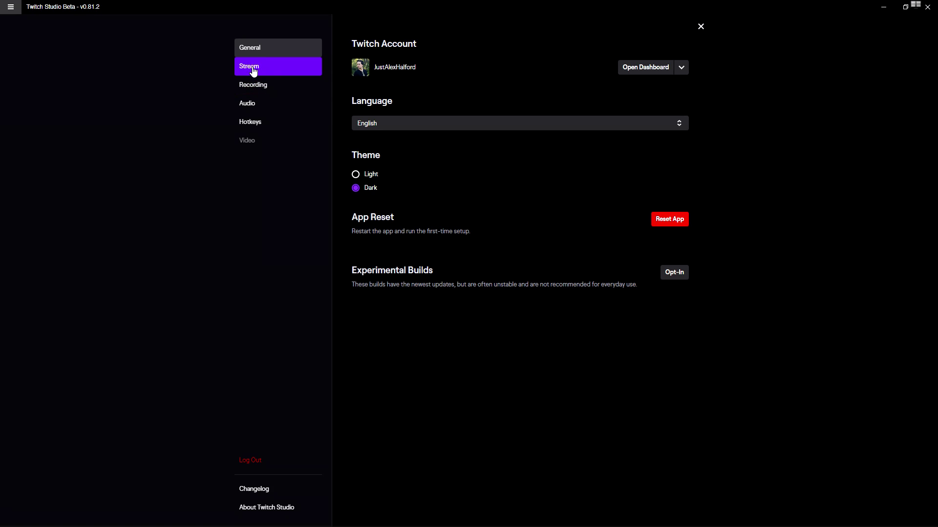
{"action": "left_click", "coordinate": [272, 70]}
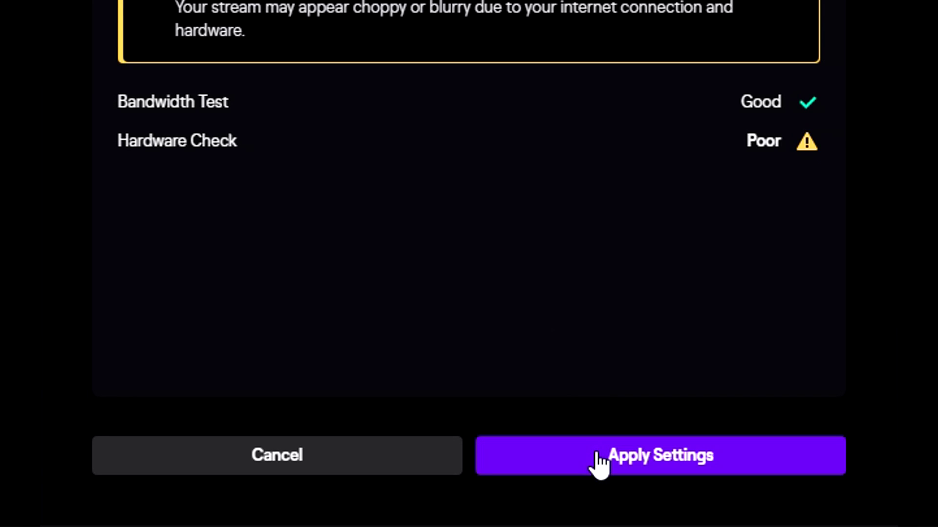
- Apply the recommended 480p60 settings at 1500 bitrate with x264
{"action": "left_click", "coordinate": [596, 465]}
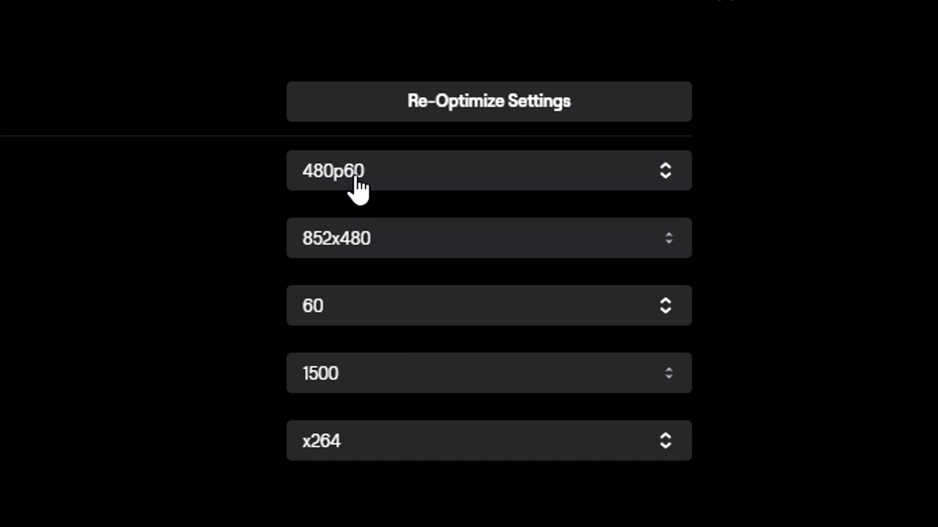
- Choose the 1080p60 preset, keeping FPS at 60 and bitrate at 6000
{"action": "left_click", "coordinate": [356, 179]}
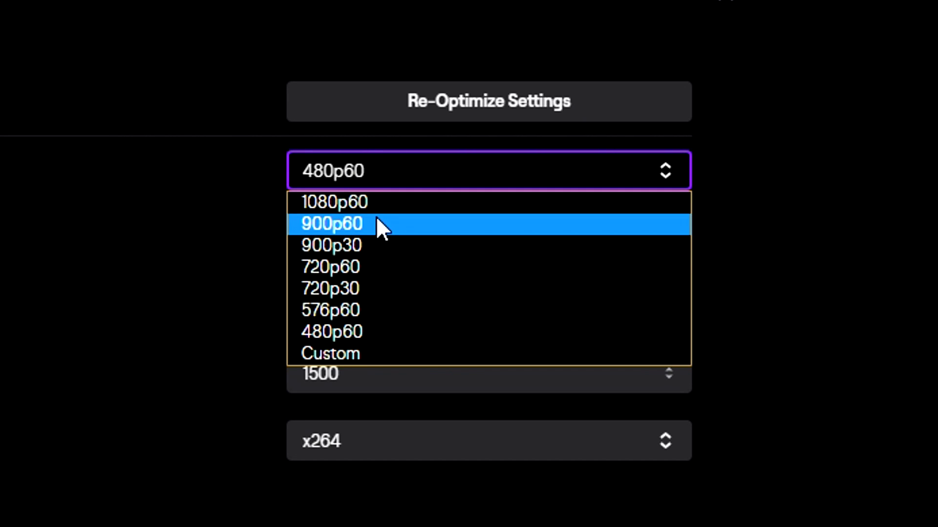
{"action": "left_click", "coordinate": [370, 201]}
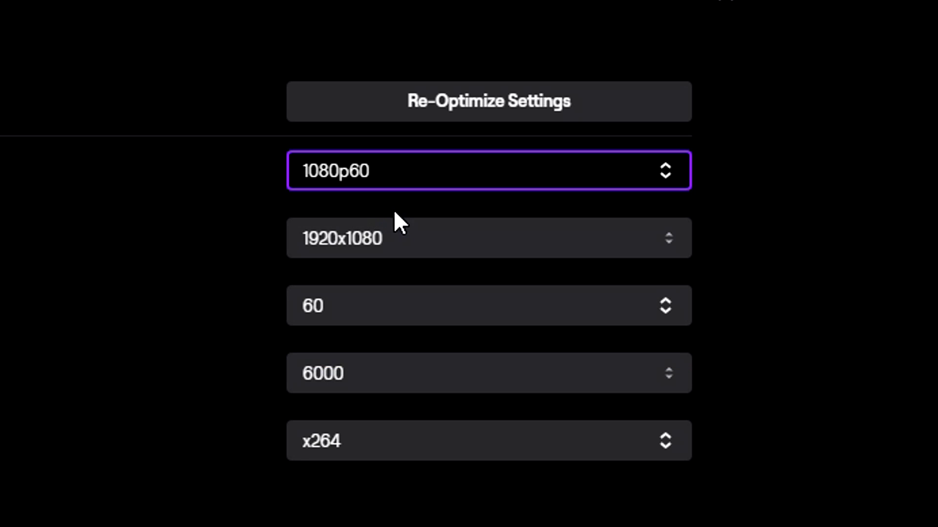
{"action": "left_click", "coordinate": [384, 318]}
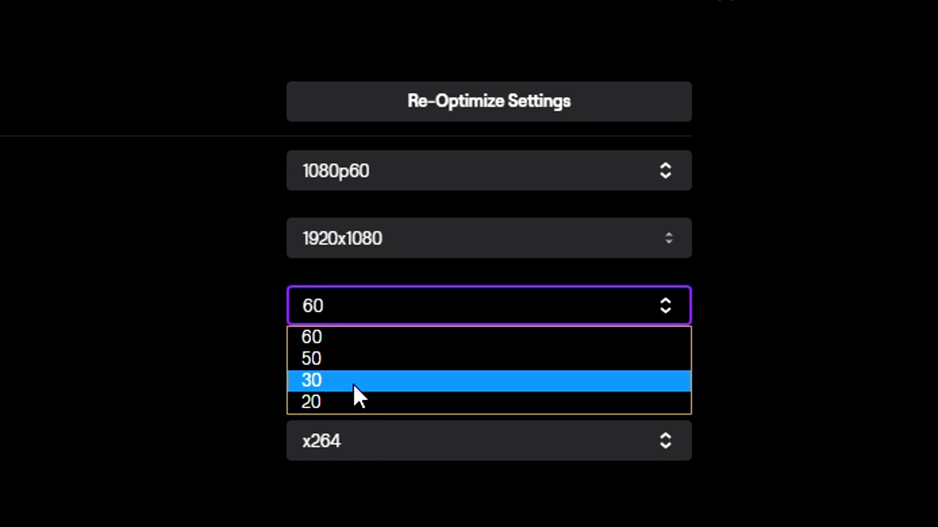
{"action": "left_click", "coordinate": [787, 292]}
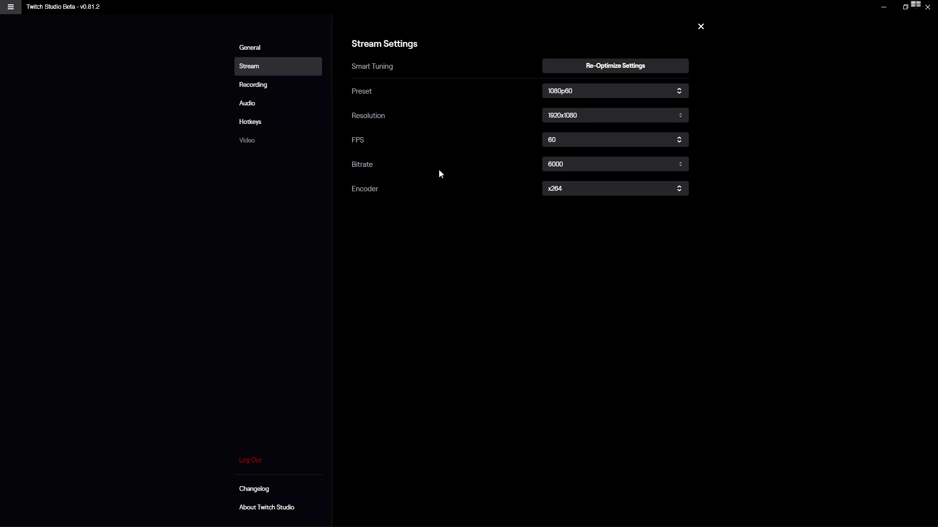
{"action": "left_click", "coordinate": [582, 164]}
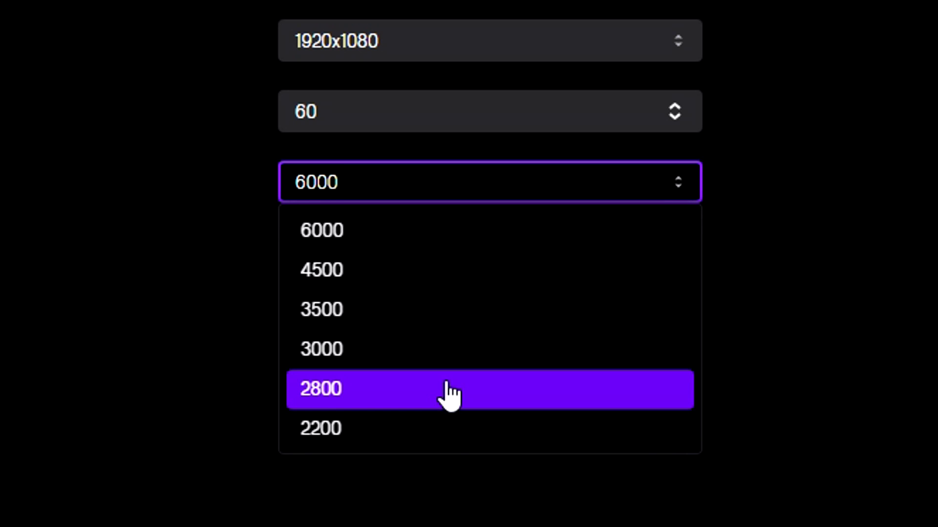
{"action": "key", "text": "Escape"}
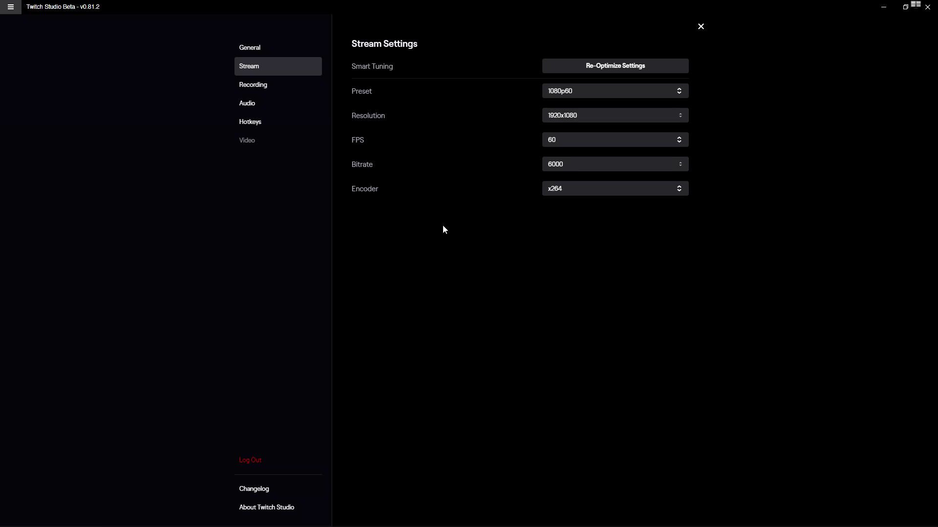